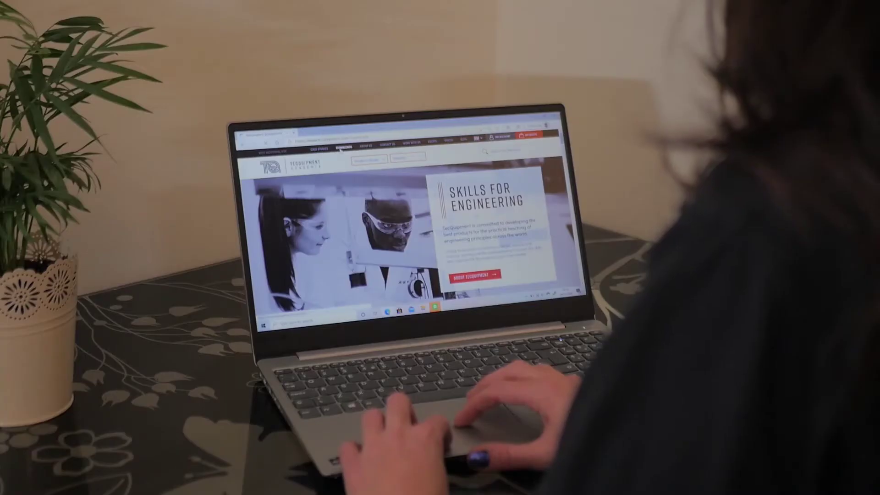
Step: Find the VDAS e-Lab 4.0.4 Installer under Downloads > VDAS and open its request form
{"action": "left_click", "coordinate": [341, 148]}
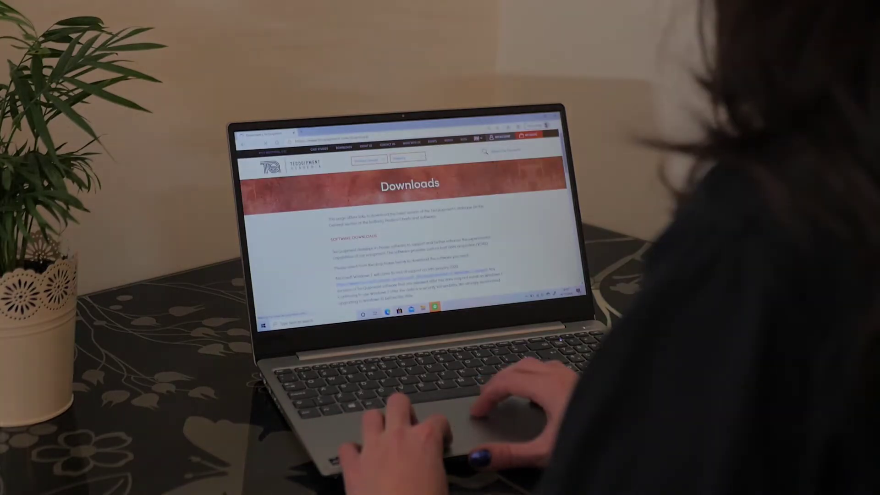
{"action": "scroll", "coordinate": [408, 229], "scroll_direction": "down", "scroll_amount": 5}
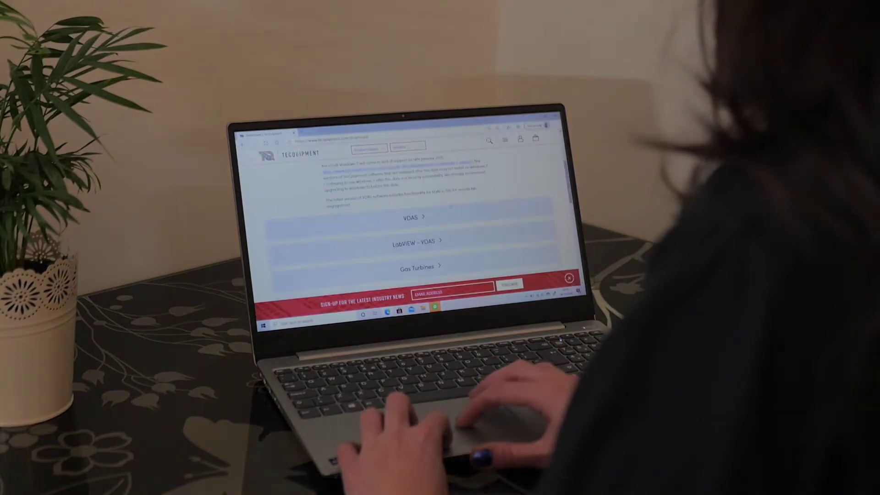
{"action": "left_click", "coordinate": [411, 217]}
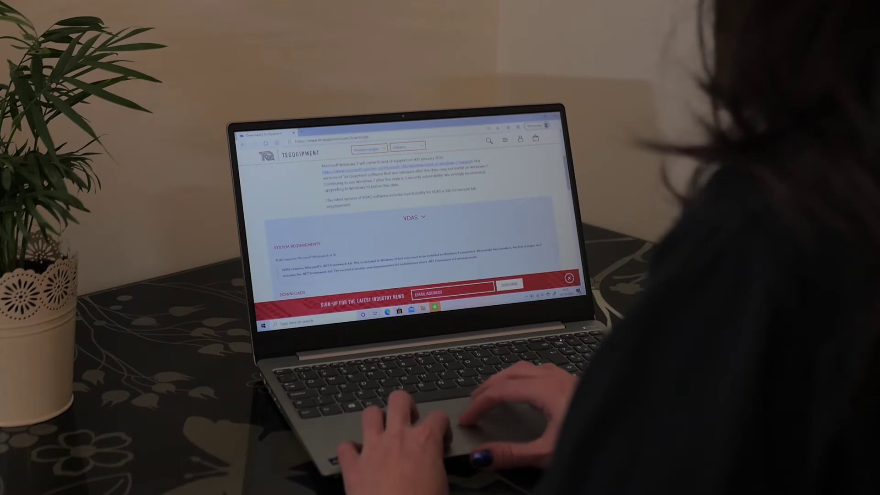
{"action": "scroll", "coordinate": [408, 220], "scroll_direction": "down", "scroll_amount": 3}
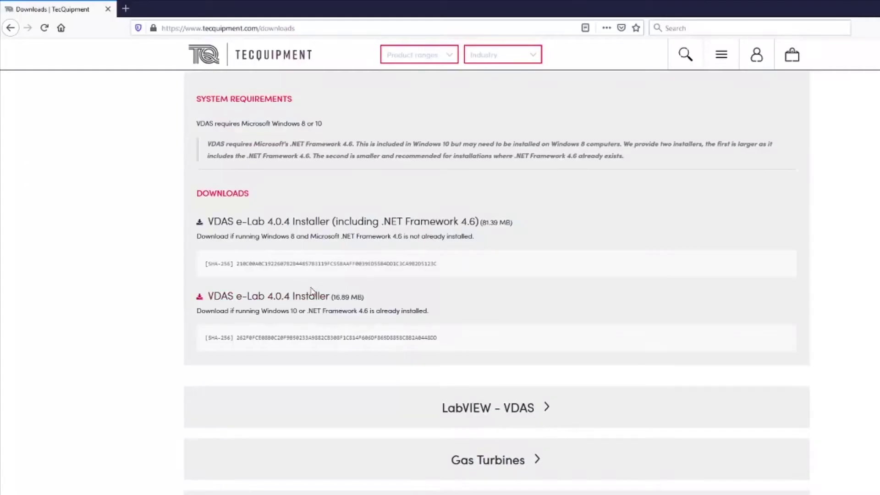
{"action": "left_click", "coordinate": [311, 295]}
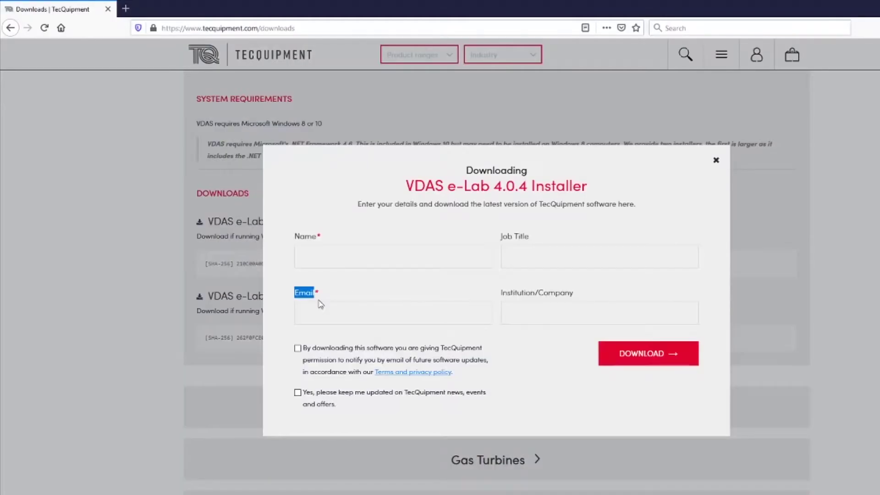
Step: Fill in your name, job title and e-mail, submit the form, and dismiss the thank-you message
{"action": "left_click", "coordinate": [357, 255]}
{"action": "key", "text": "Tab"}
{"action": "type", "text": "Ma"}
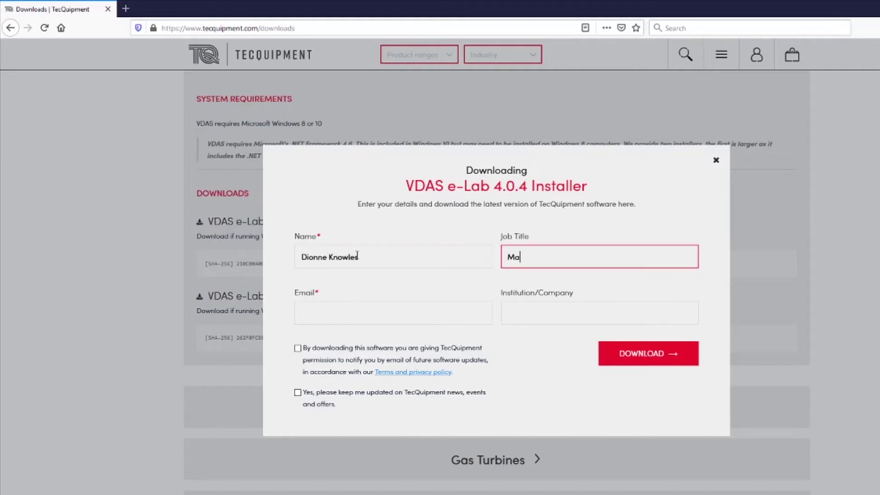
{"action": "key", "text": "Tab"}
{"action": "type", "text": "dion"}
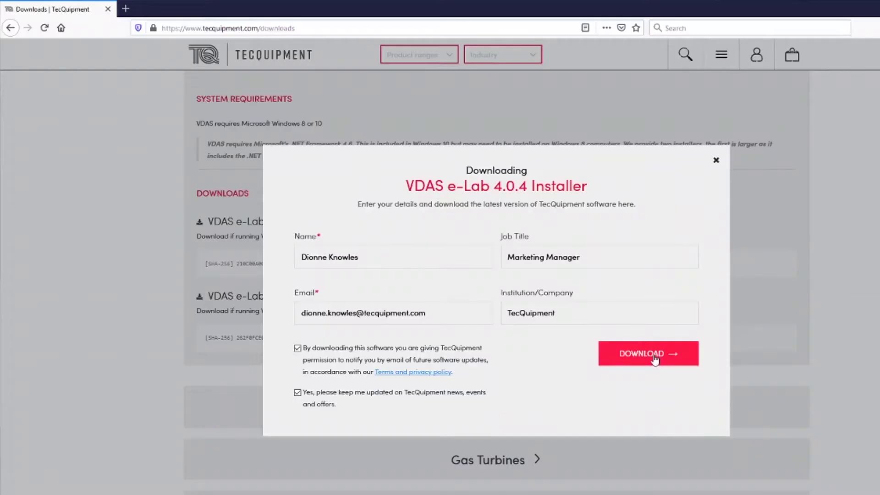
{"action": "left_click", "coordinate": [655, 360]}
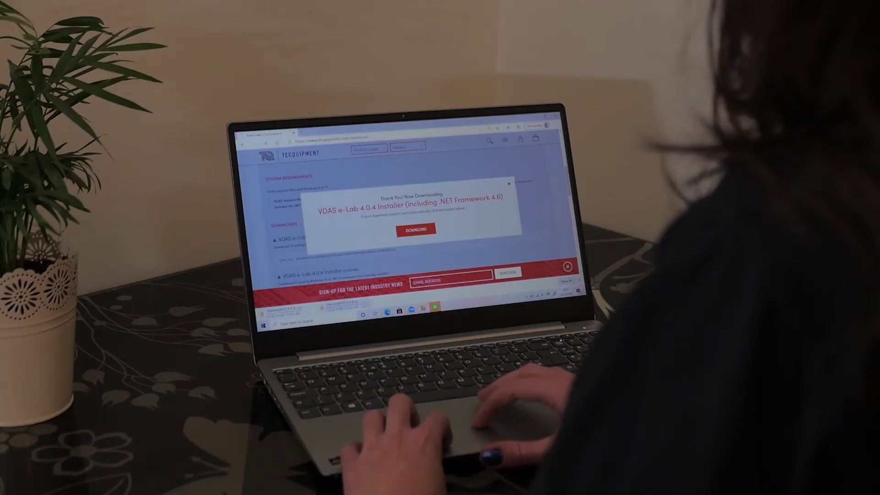
{"action": "left_click", "coordinate": [360, 305]}
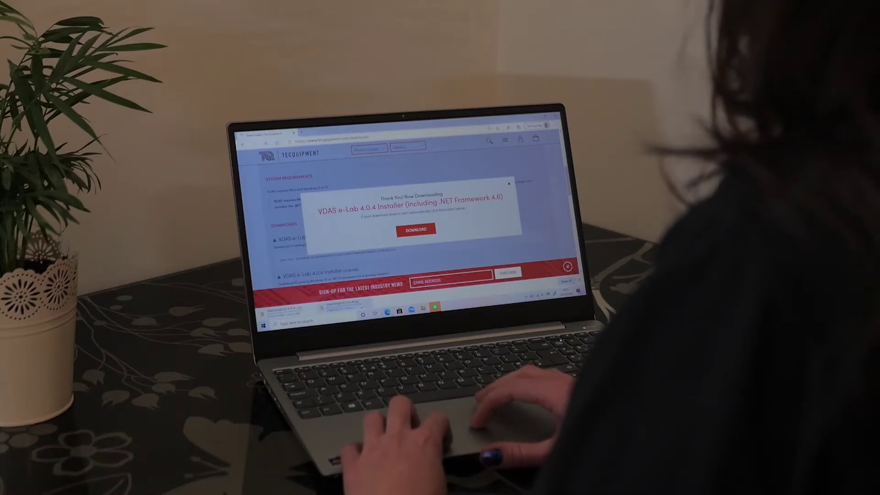
{"action": "left_click", "coordinate": [508, 183]}
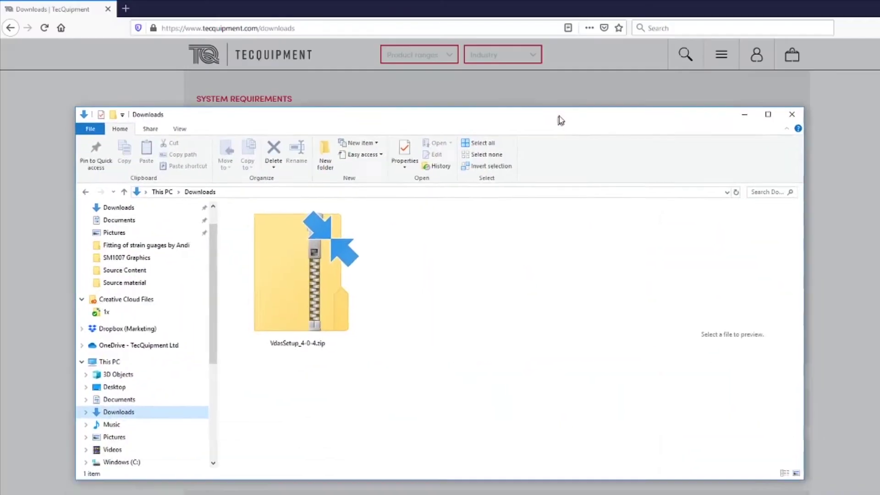
Step: Run VdasSetup_4-0-4.exe from the downloaded zip, accept the licence, and install VDAS 4.0.4
{"action": "left_click_drag", "start_coordinate": [558, 118], "coordinate": [602, 94]}
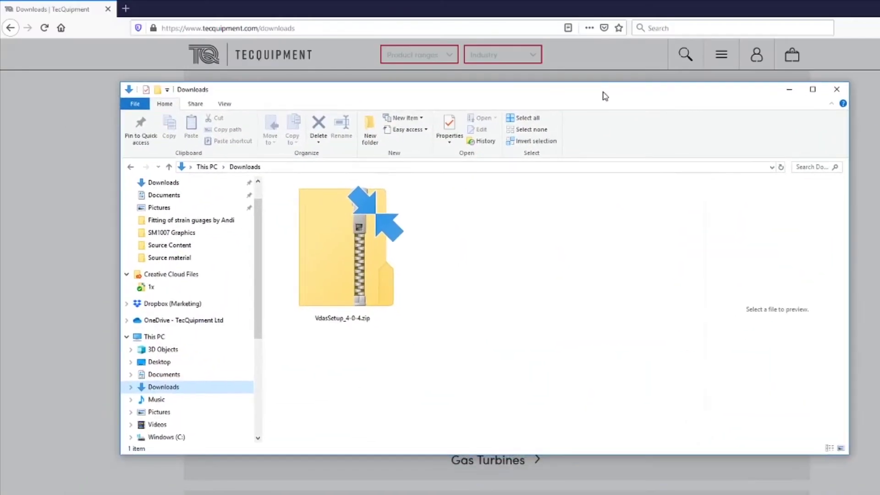
{"action": "double_click", "coordinate": [323, 269]}
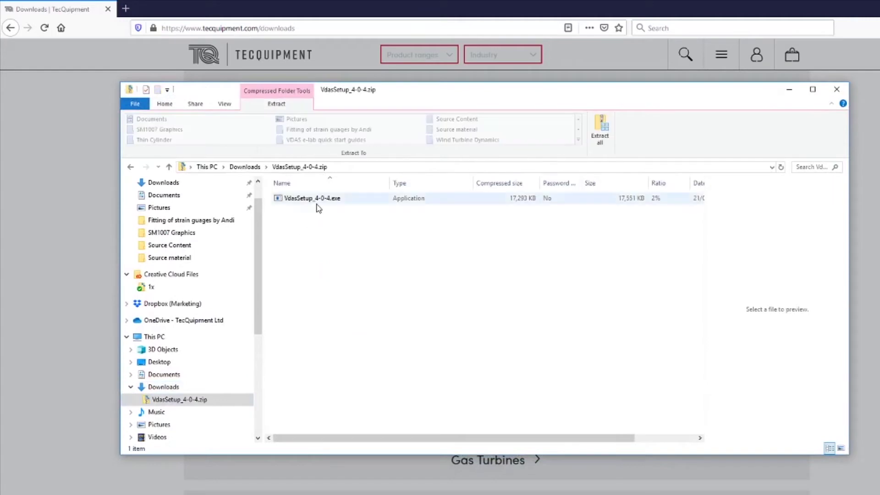
{"action": "double_click", "coordinate": [317, 205]}
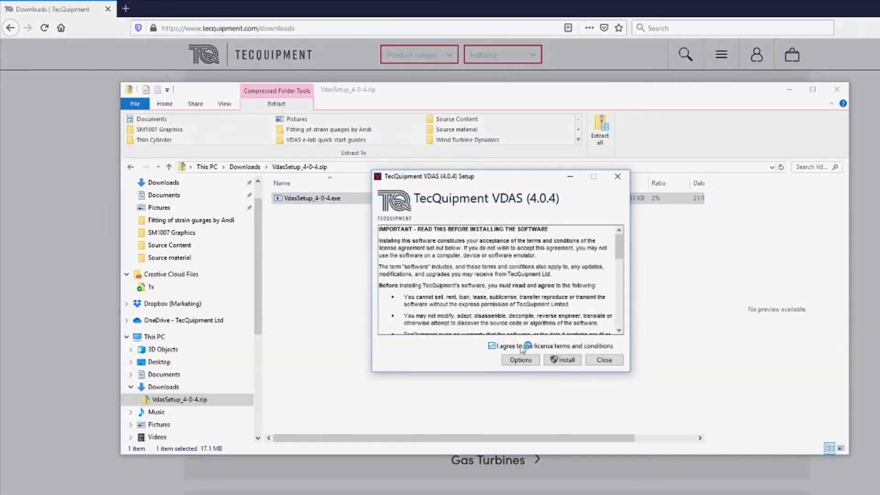
{"action": "left_click", "coordinate": [562, 359]}
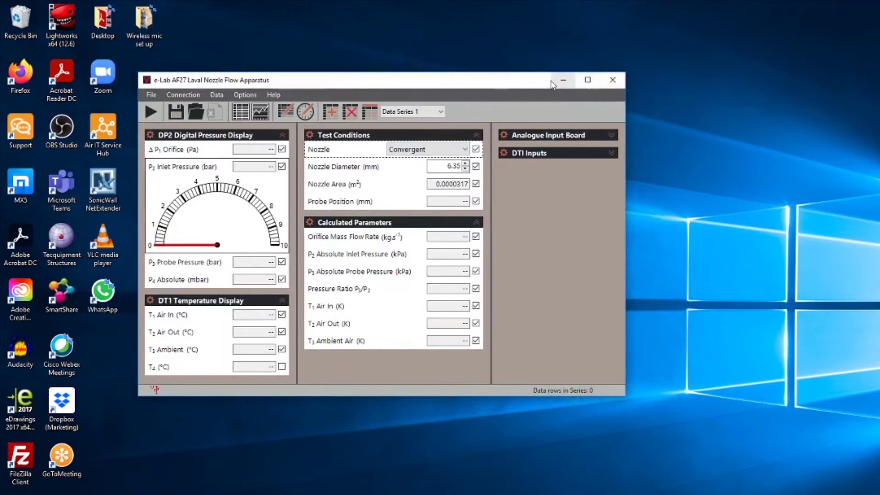
Step: Maximise e-Lab, search for MFP101 and load the MFP101 Centrifugal Pump Module
{"action": "left_click", "coordinate": [588, 81]}
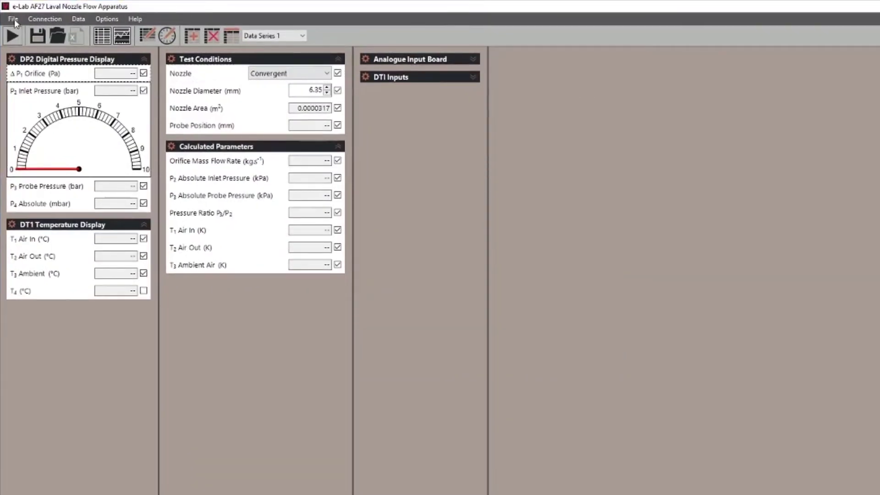
{"action": "left_click", "coordinate": [99, 21]}
{"action": "left_click", "coordinate": [146, 30]}
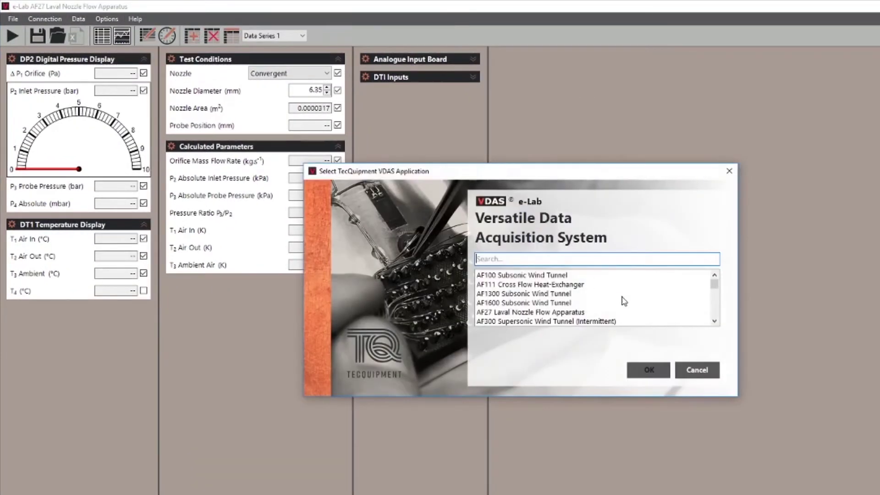
{"action": "type", "text": "MFP101"}
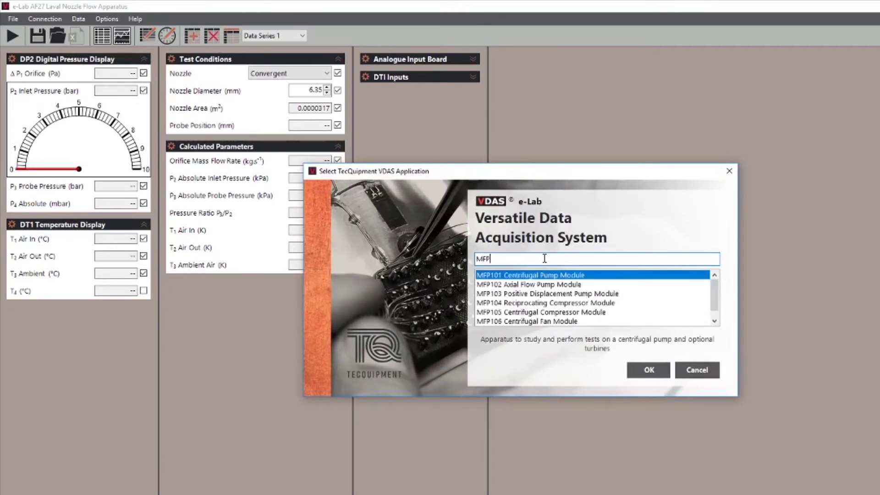
{"action": "left_click", "coordinate": [660, 372]}
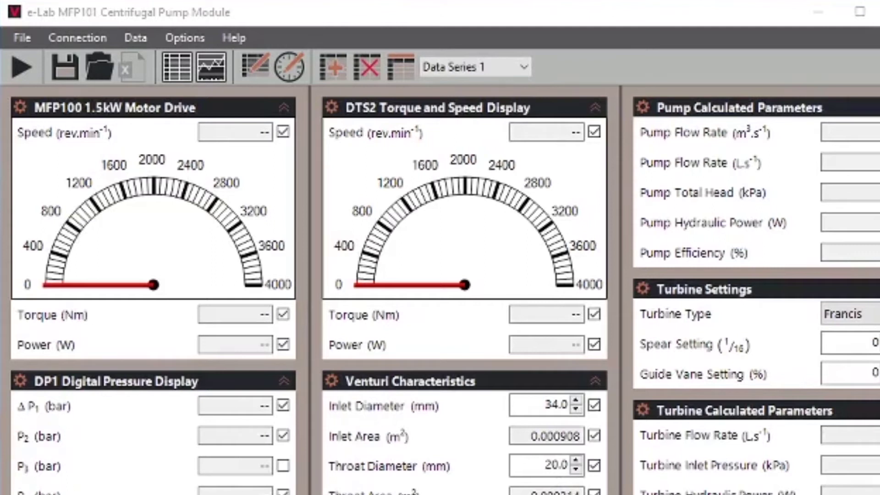
Step: Join the shared experiment as a remote participant with Shared ID 3 and your name
{"action": "left_click", "coordinate": [75, 37]}
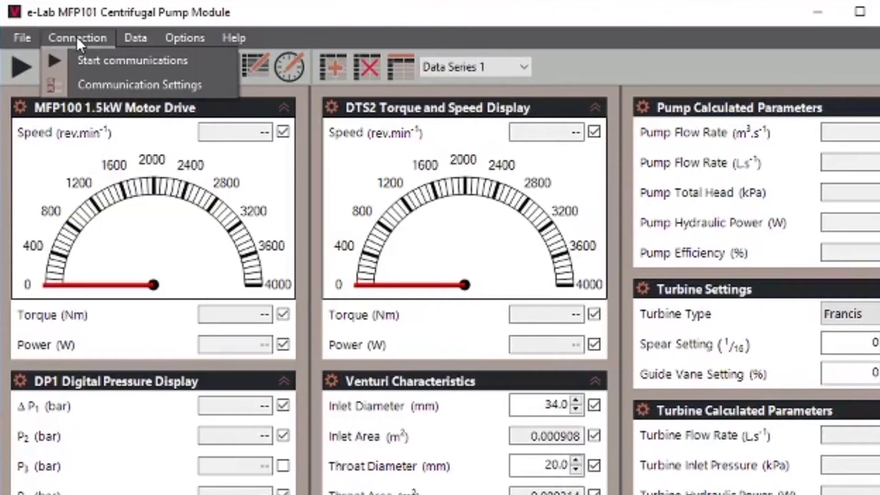
{"action": "left_click", "coordinate": [92, 81]}
{"action": "left_click", "coordinate": [316, 78]}
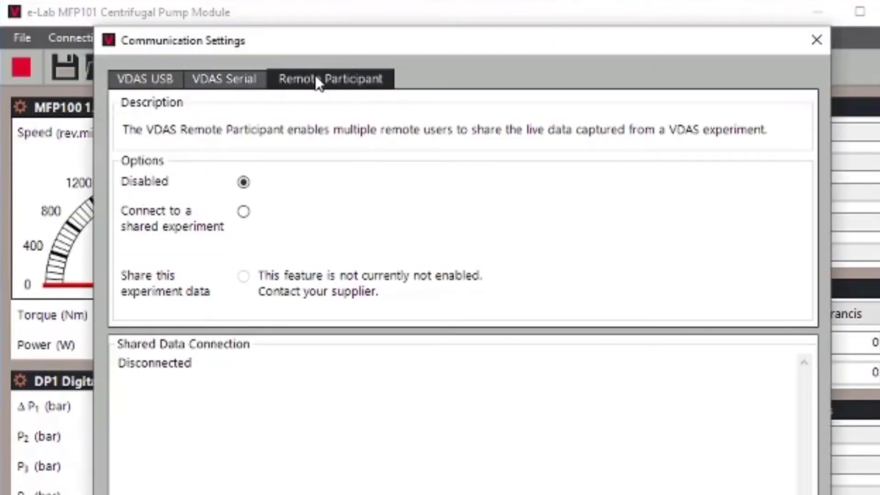
{"action": "left_click", "coordinate": [243, 211]}
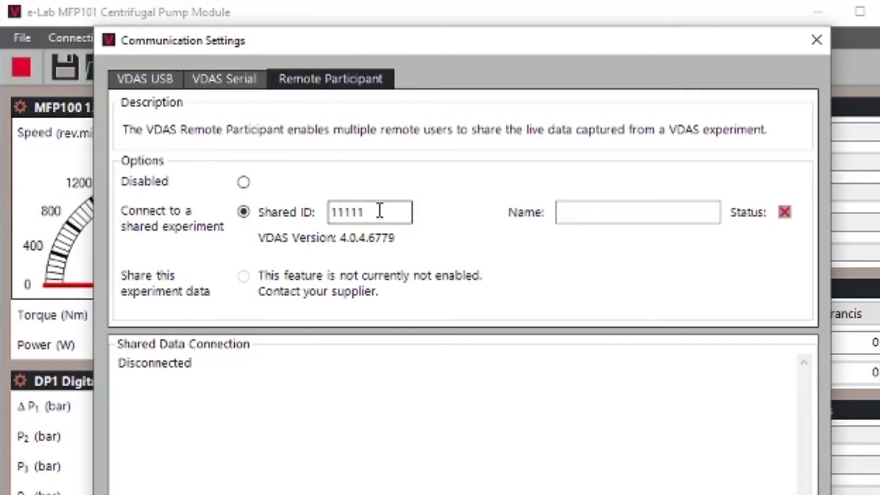
{"action": "left_click_drag", "start_coordinate": [380, 211], "coordinate": [301, 212]}
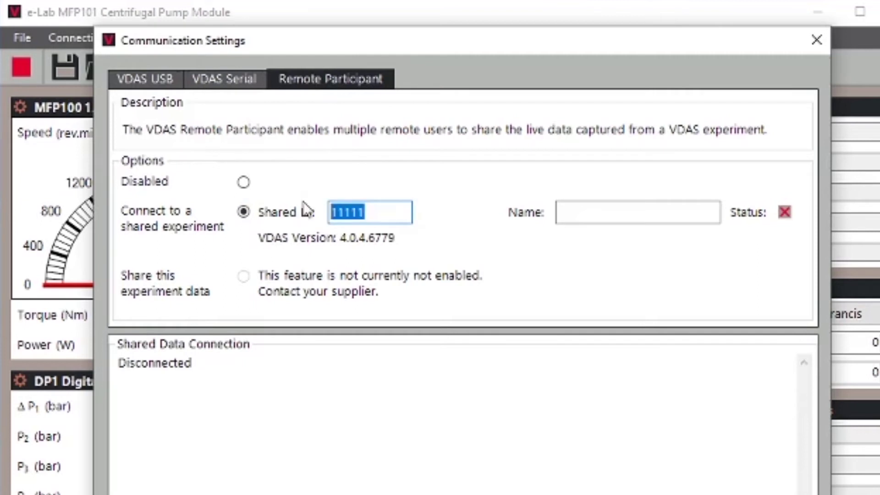
{"action": "type", "text": "3707384"}
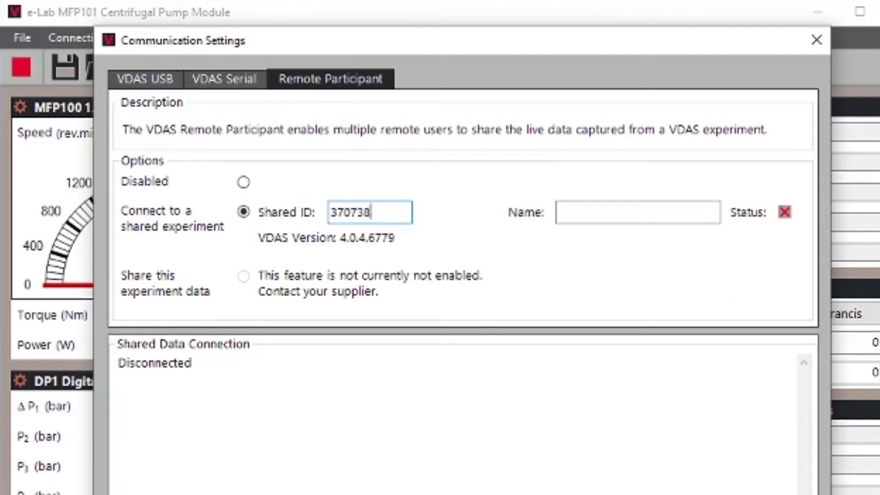
{"action": "left_click", "coordinate": [613, 215]}
{"action": "type", "text": "Sasha Nichols"}
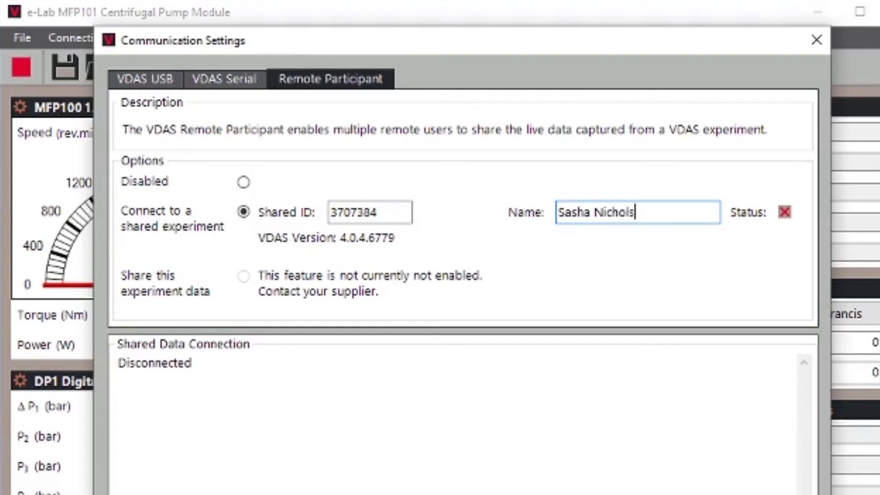
{"action": "key", "text": "Return"}
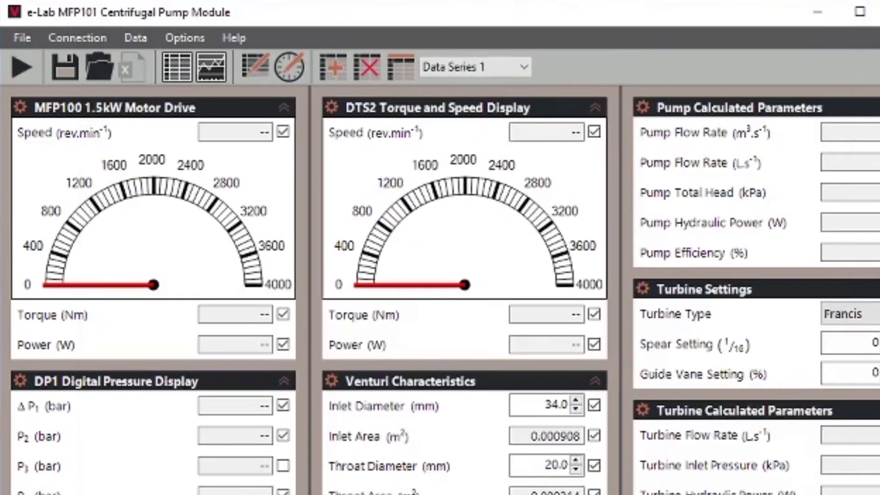
Step: Start the live gyroscope data and record rows in the TM1004 Gyroscope Data Table
{"action": "left_click", "coordinate": [184, 197]}
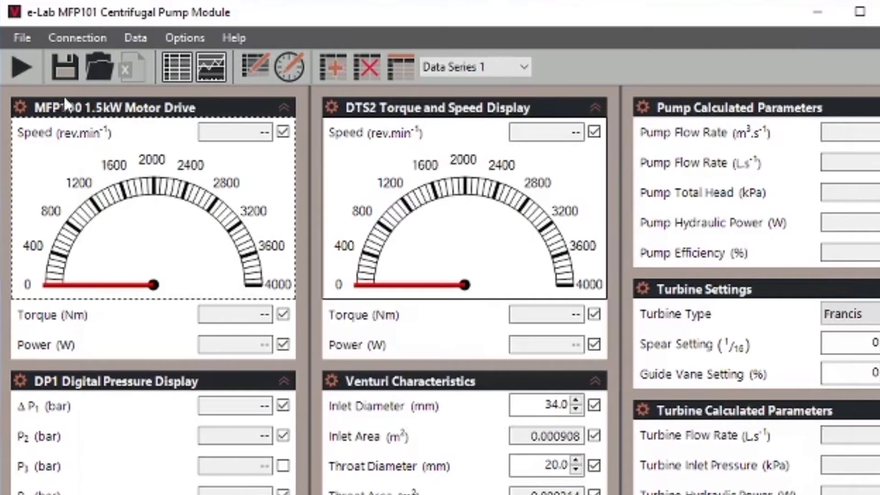
{"action": "left_click", "coordinate": [23, 60]}
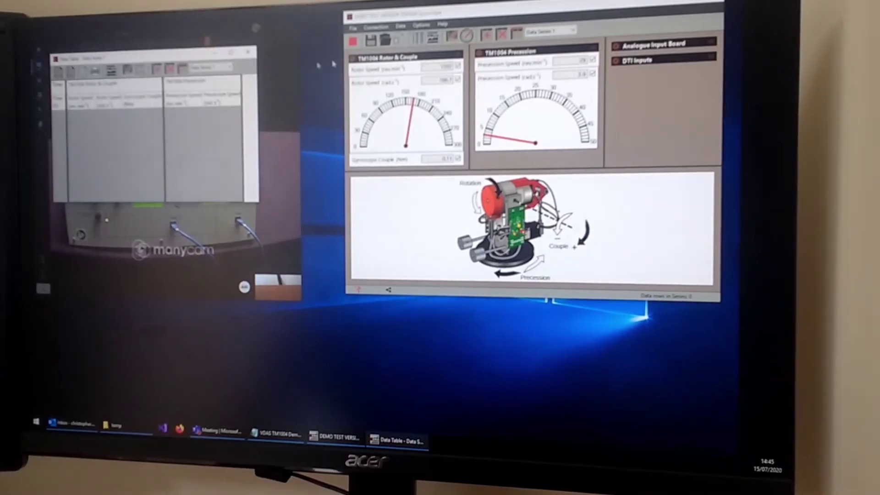
{"action": "left_click_drag", "start_coordinate": [165, 57], "coordinate": [474, 277]}
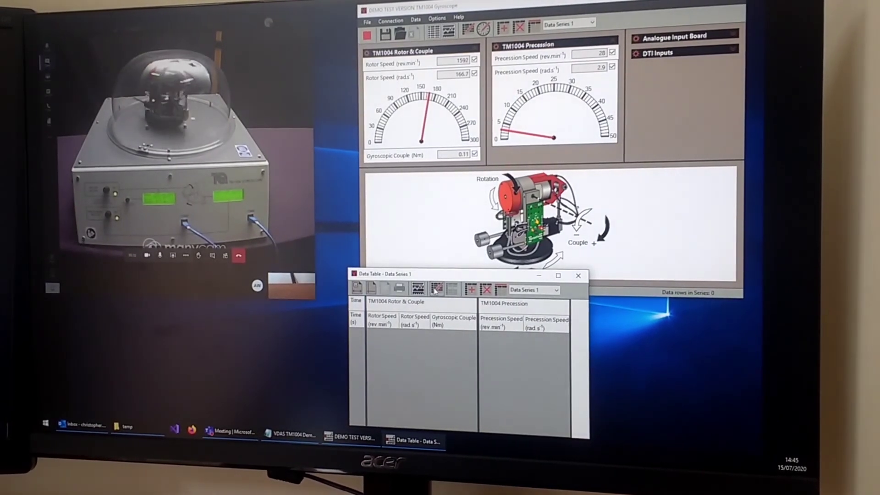
{"action": "left_click", "coordinate": [435, 290]}
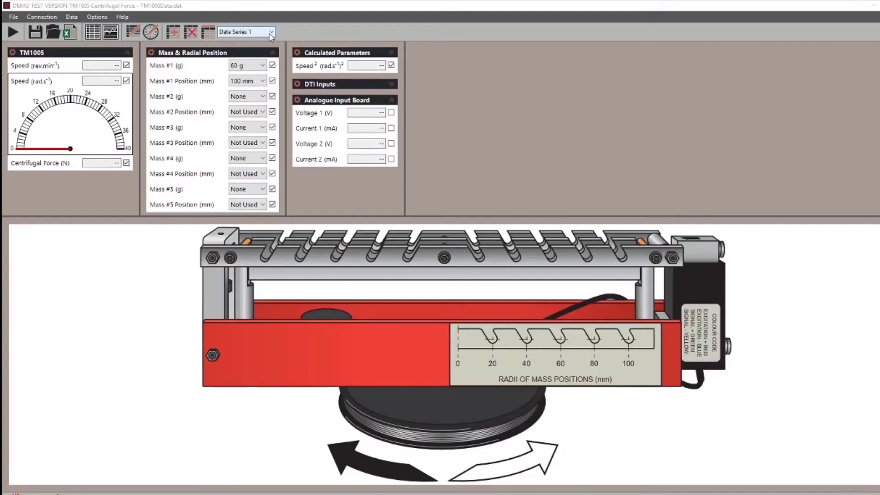
Step: Switch to Data Series 3 and record another row of 60 g centrifugal force readings
{"action": "left_click", "coordinate": [272, 32]}
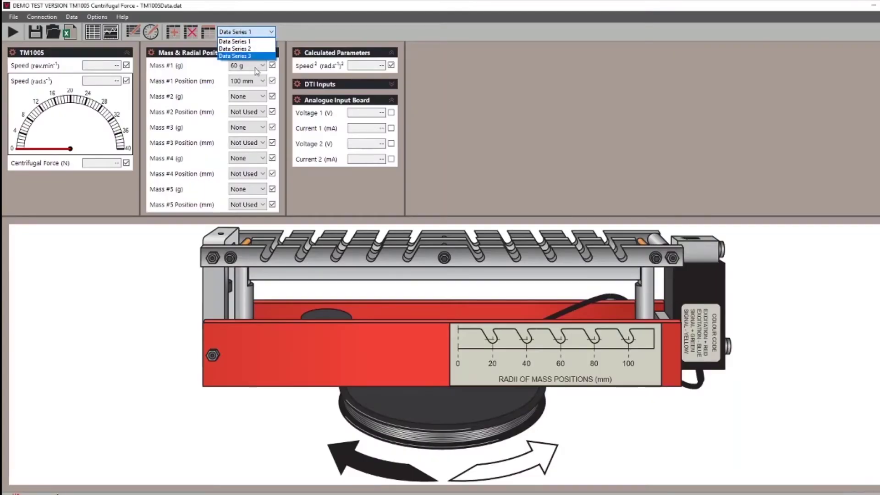
{"action": "left_click", "coordinate": [254, 58]}
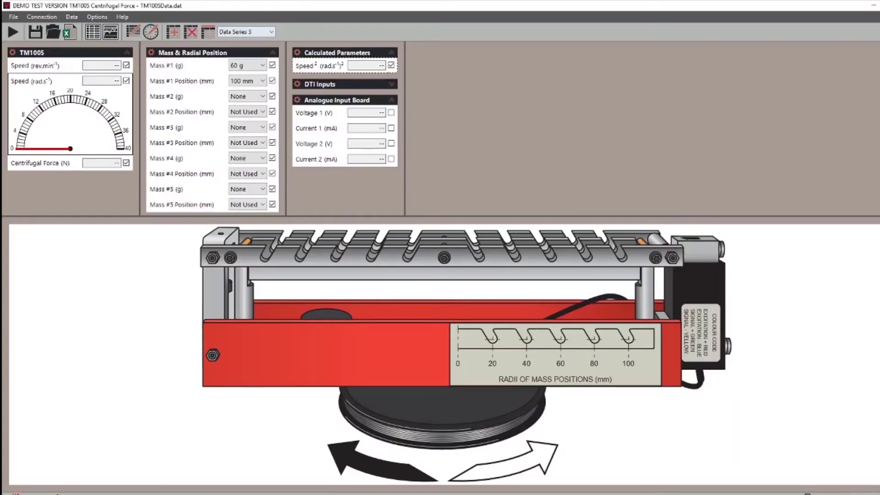
{"action": "left_click", "coordinate": [560, 492]}
{"action": "left_click", "coordinate": [606, 484]}
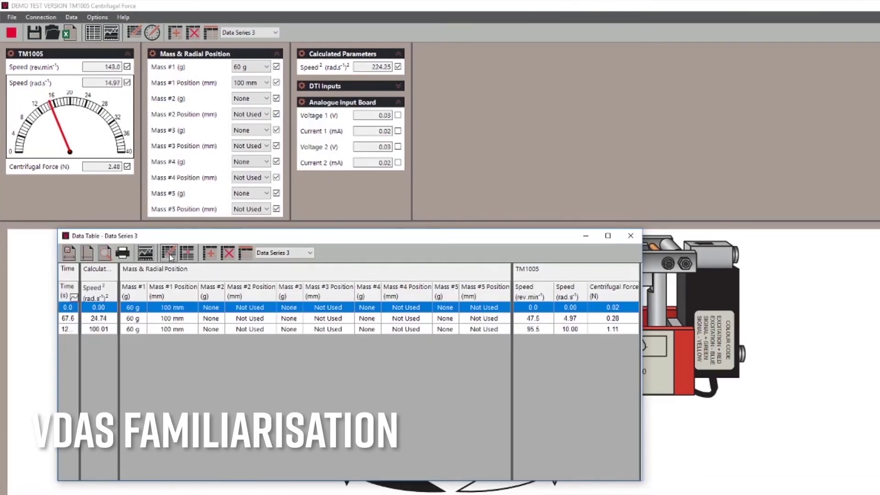
{"action": "left_click", "coordinate": [169, 254]}
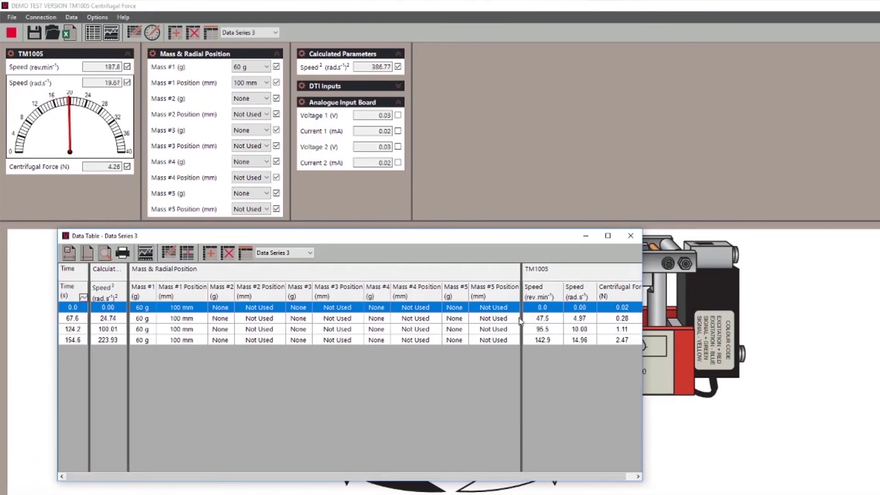